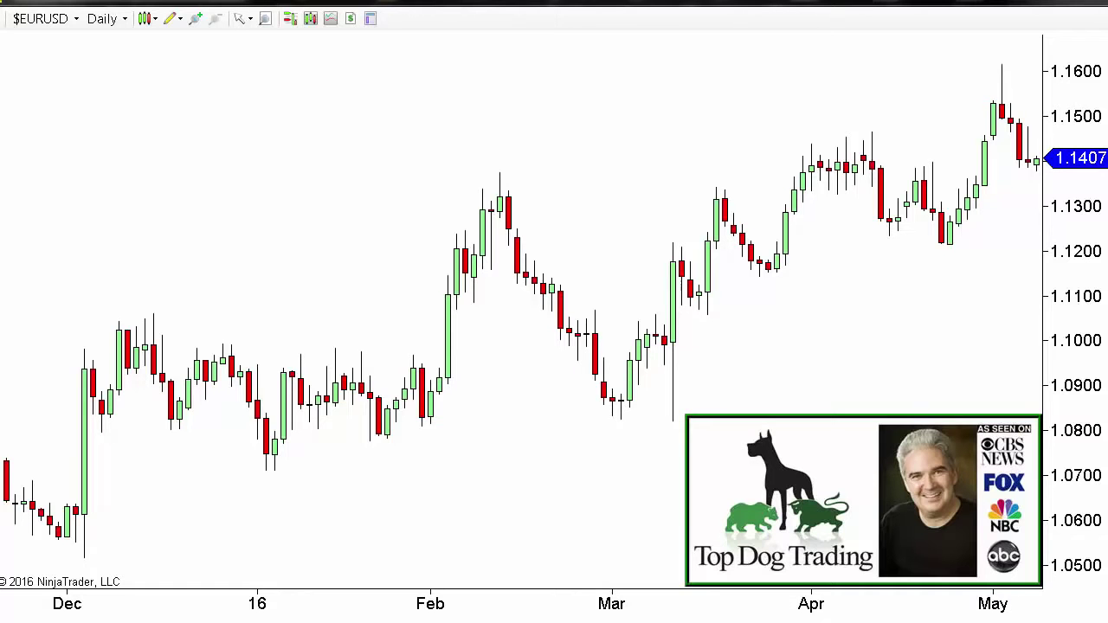
Point out the recent rise and the date range along the chart's time axis
left_click_drag(771, 322, 1028, 275)
mouse_move(507, 374)
left_mouse_down()
mouse_move(514, 458)
mouse_move(499, 578)
left_mouse_up()
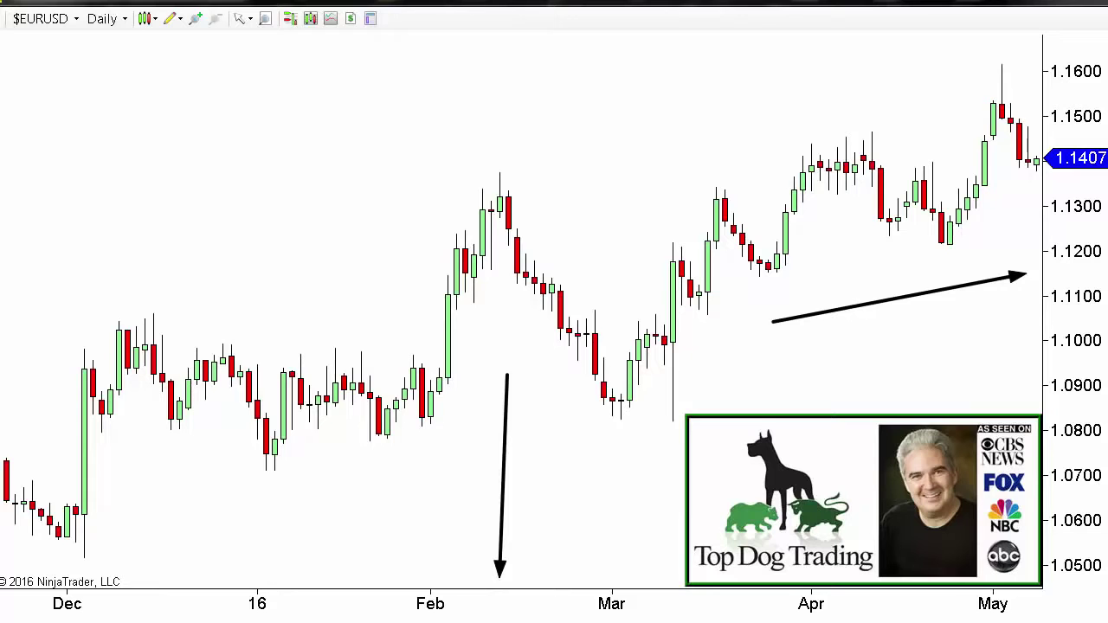
left_click_drag(356, 573, 1023, 613)
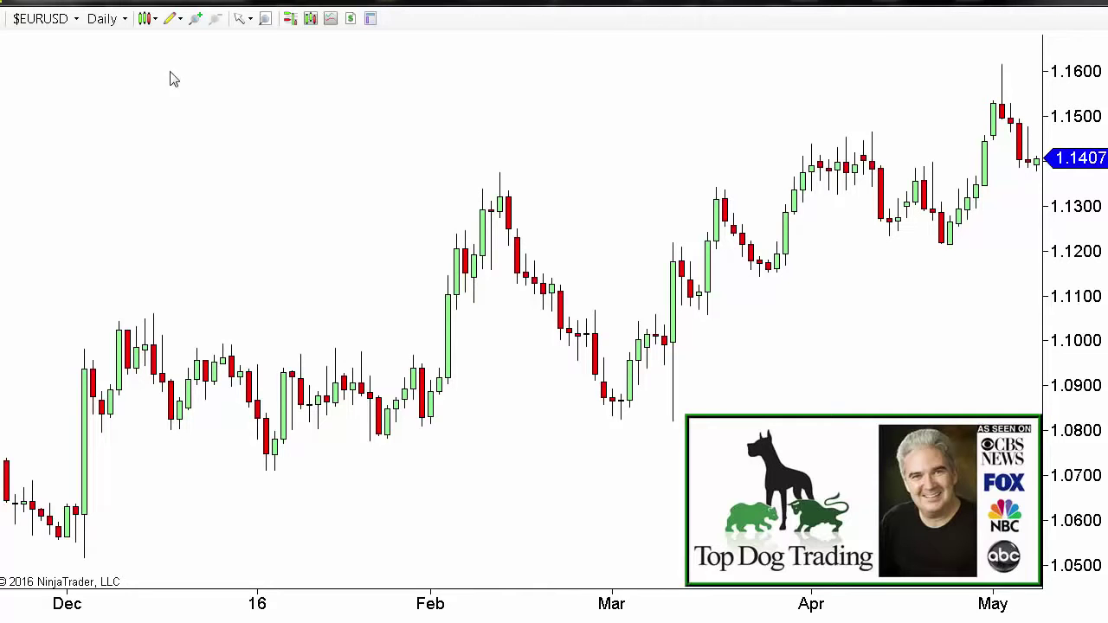
Draw a Fibonacci retracement from the December low 1.0526 to the February high 1.1371
left_click(176, 22)
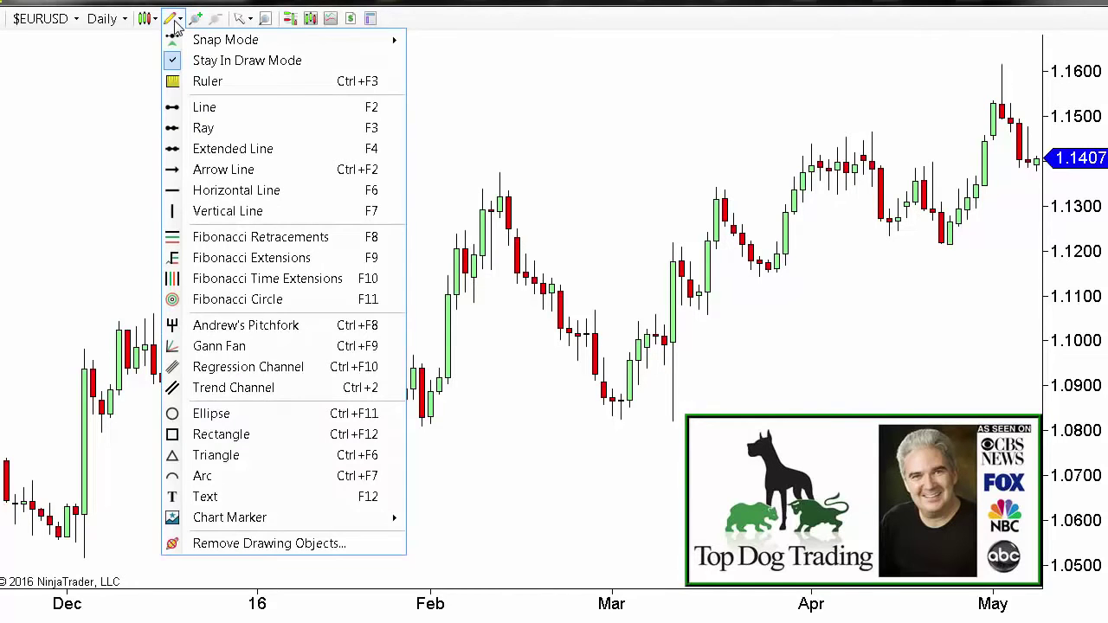
left_click(223, 245)
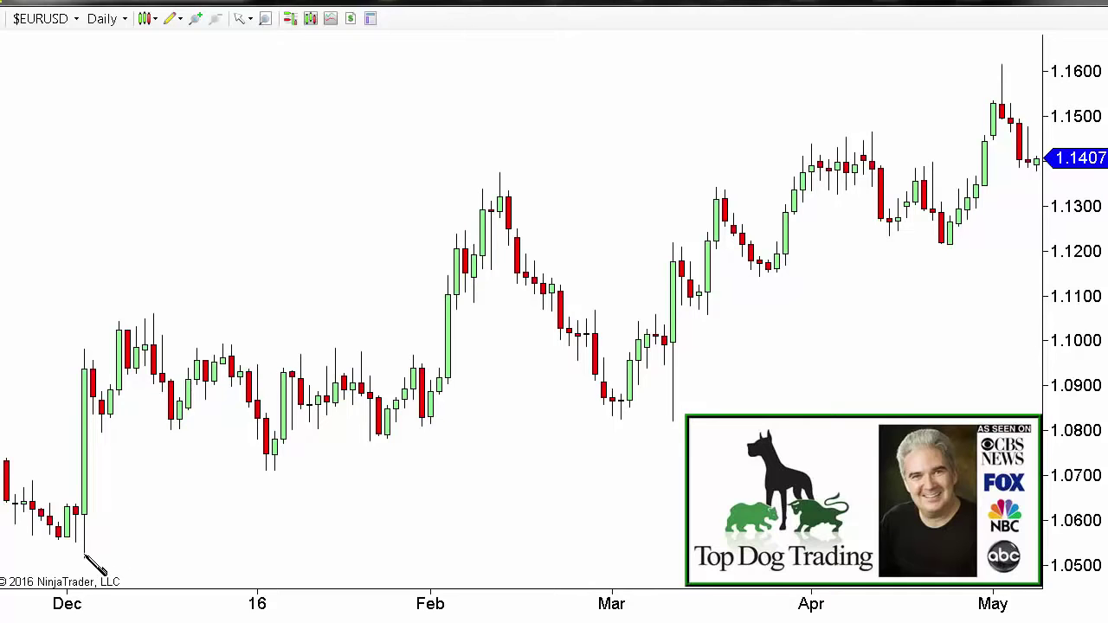
left_click_drag(84, 553, 498, 175)
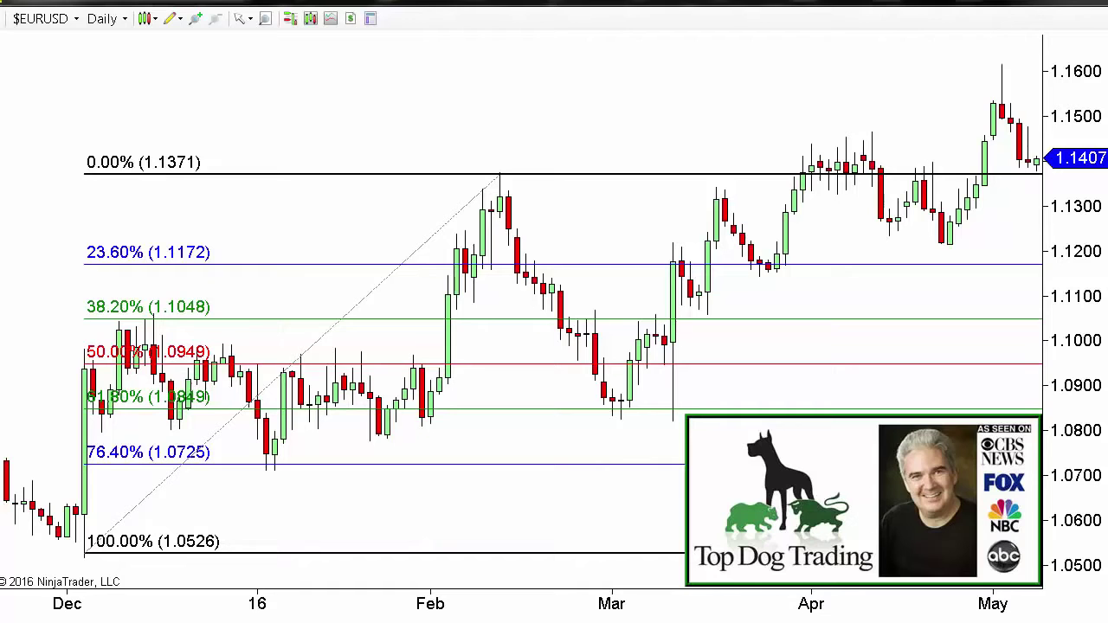
left_click(583, 394)
left_click(695, 422)
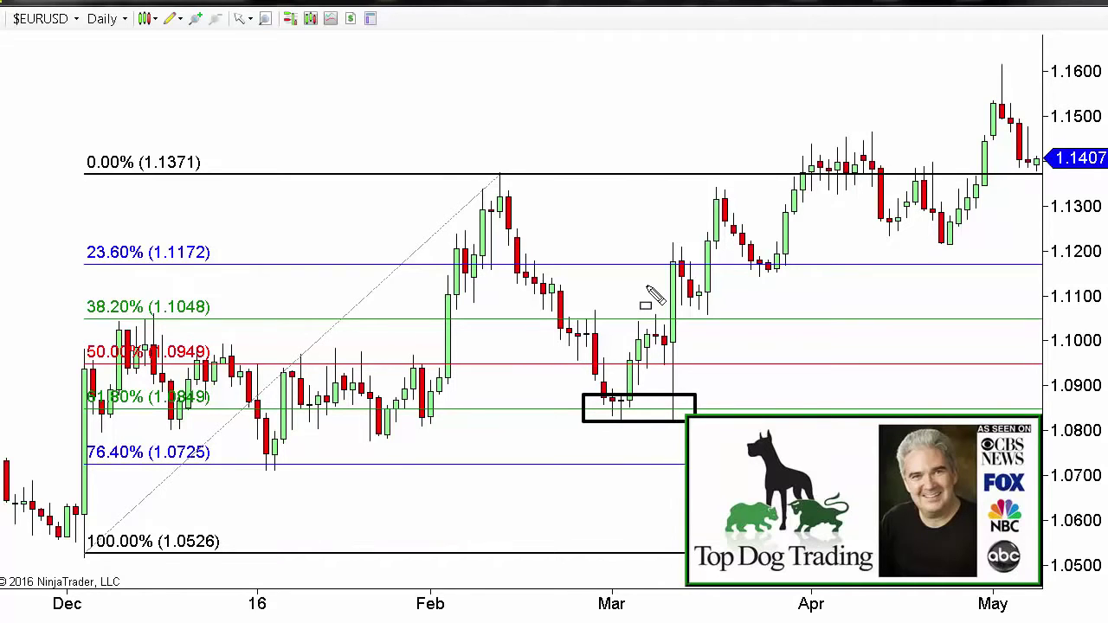
left_click(655, 247)
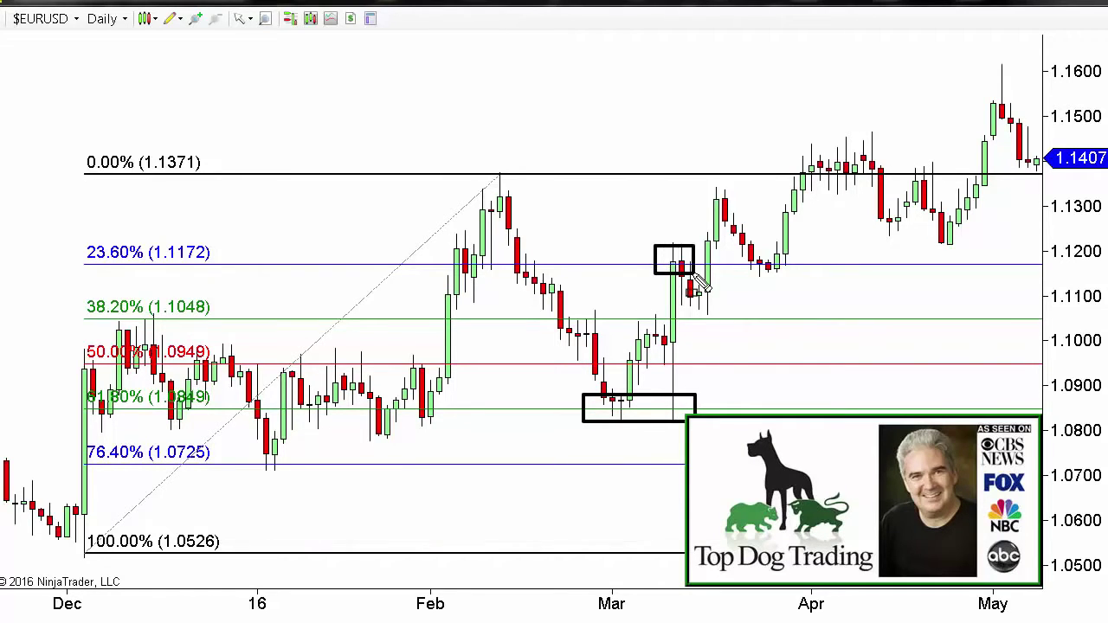
left_click(739, 251)
left_click(801, 277)
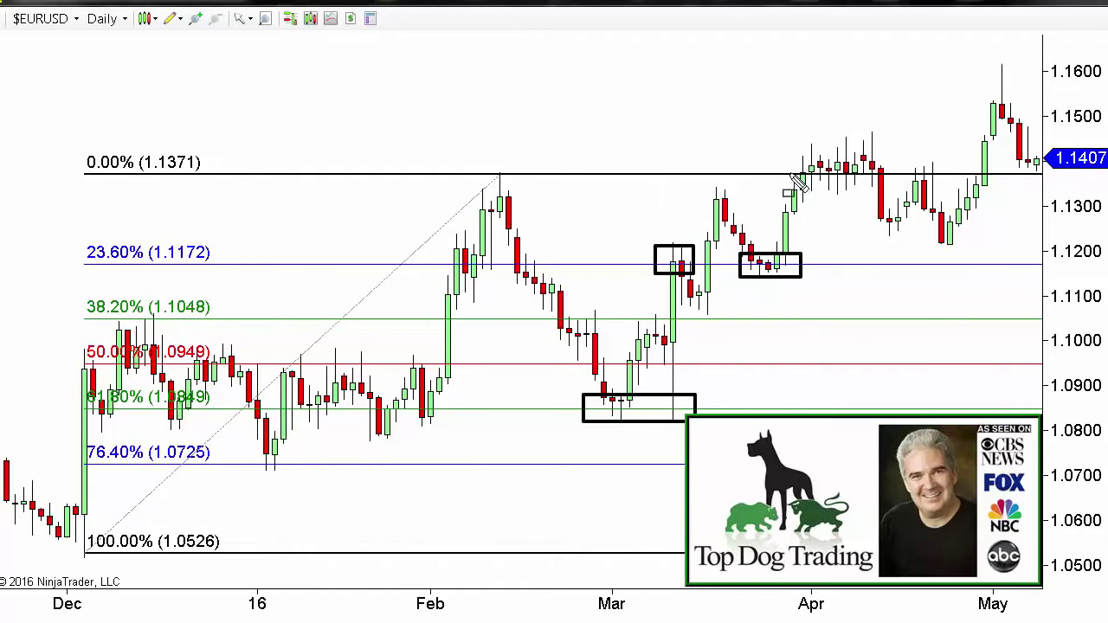
left_click(769, 161)
left_click(884, 183)
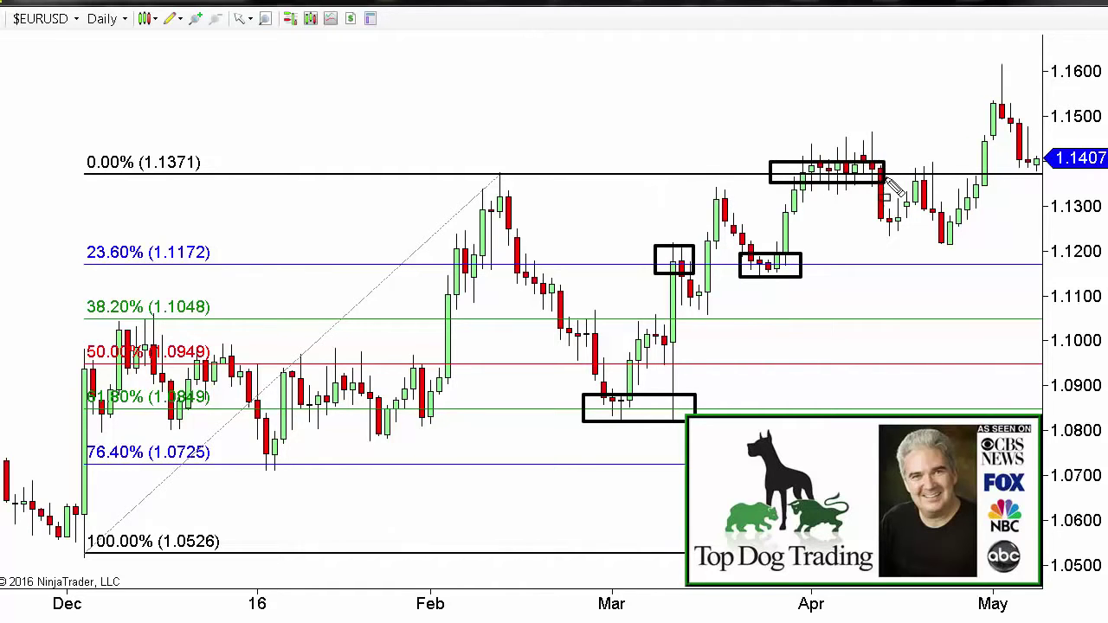
left_click(897, 161)
left_click(951, 180)
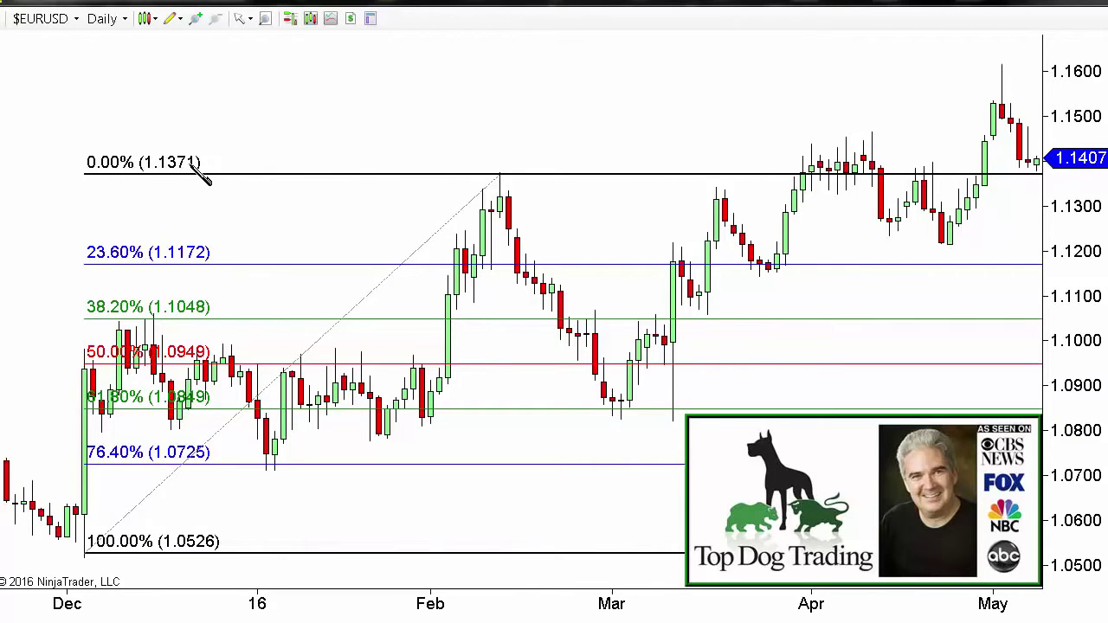
left_click(141, 173)
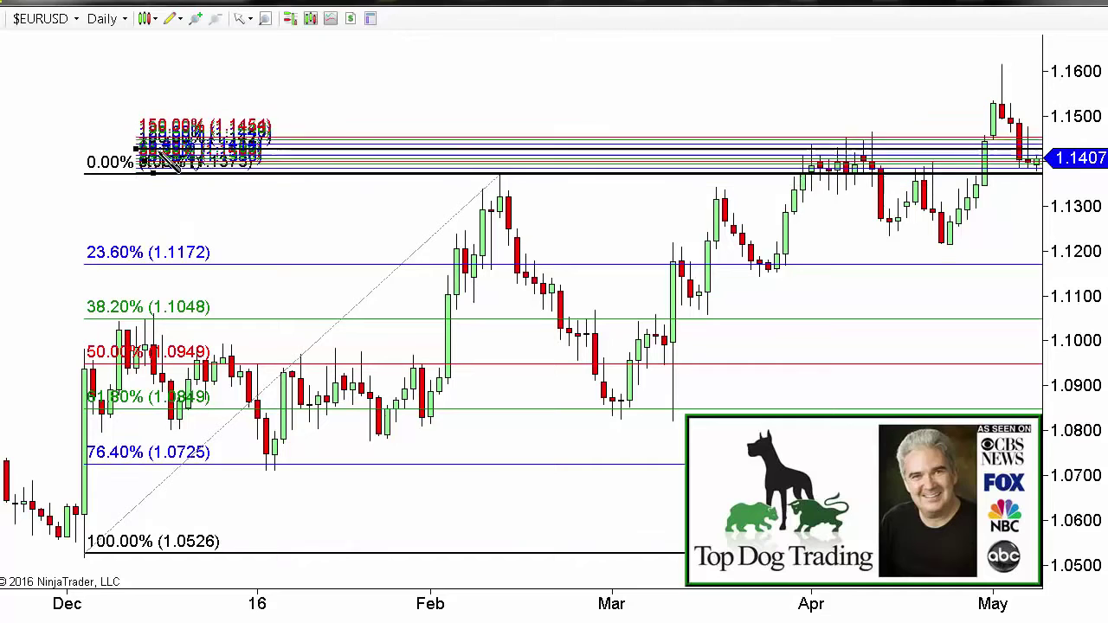
key("Escape")
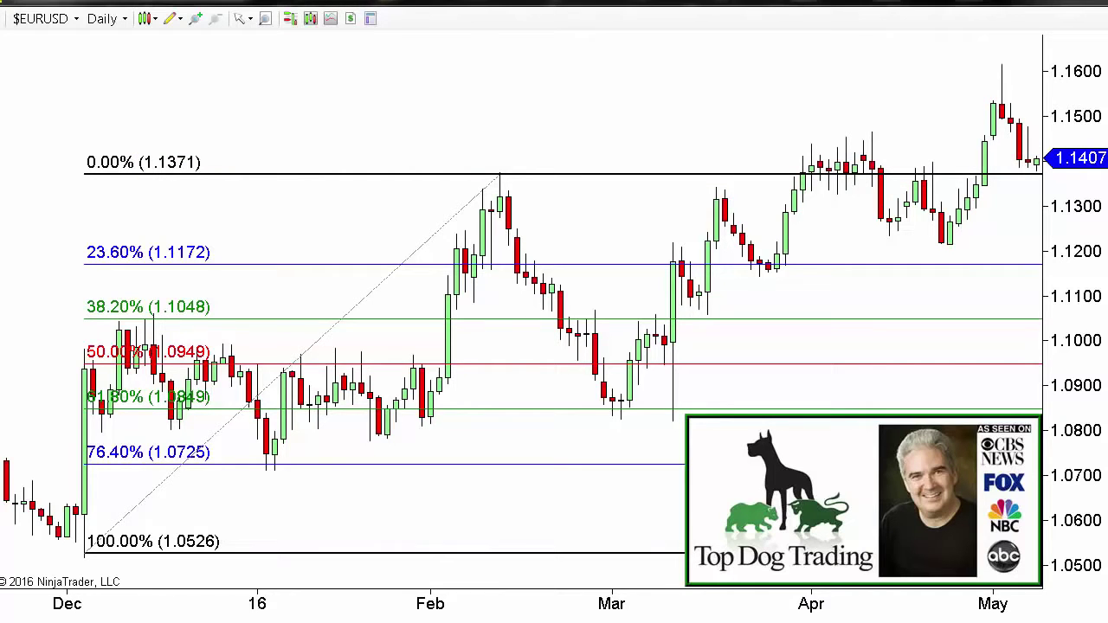
left_click_drag(136, 147, 211, 180)
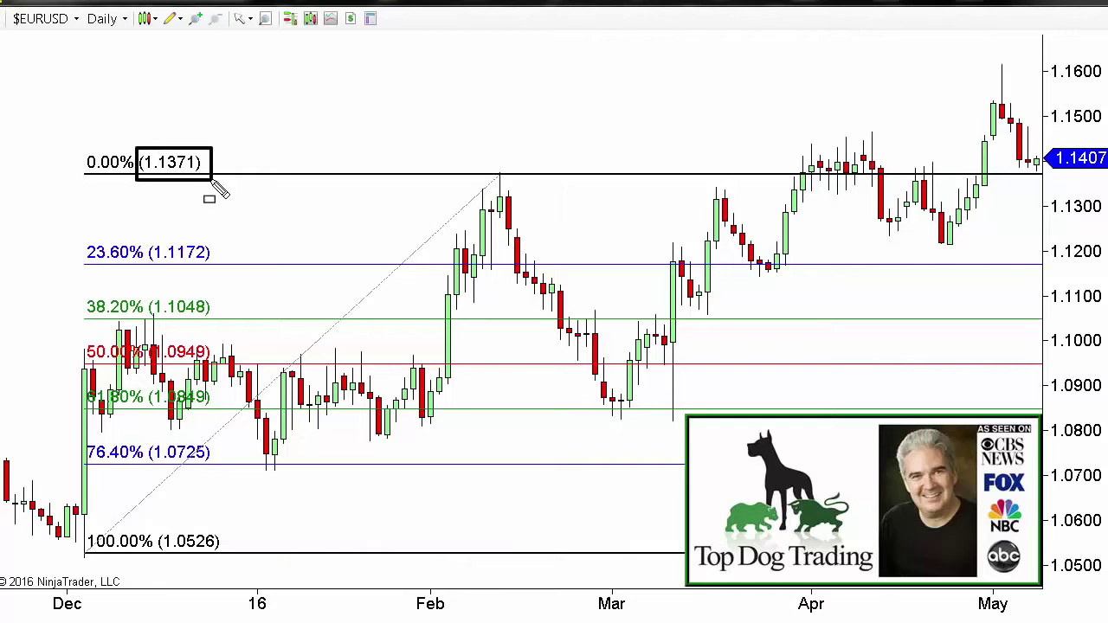
mouse_move(141, 237)
left_mouse_down()
mouse_move(216, 275)
mouse_move(223, 268)
left_mouse_up()
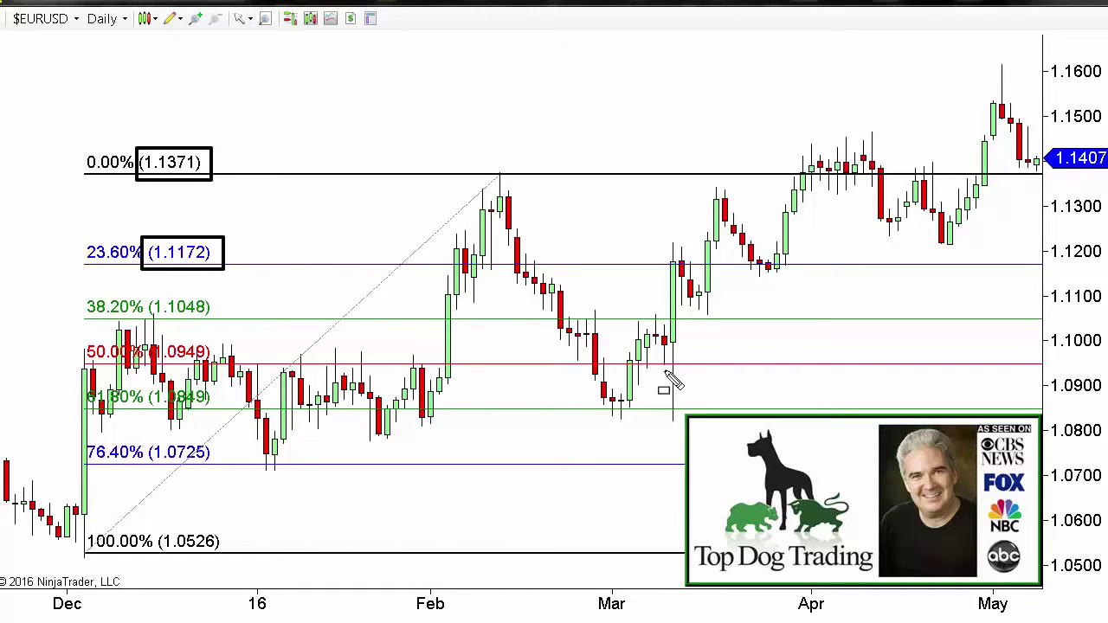
left_click(866, 208)
left_click(913, 239)
left_click(923, 218)
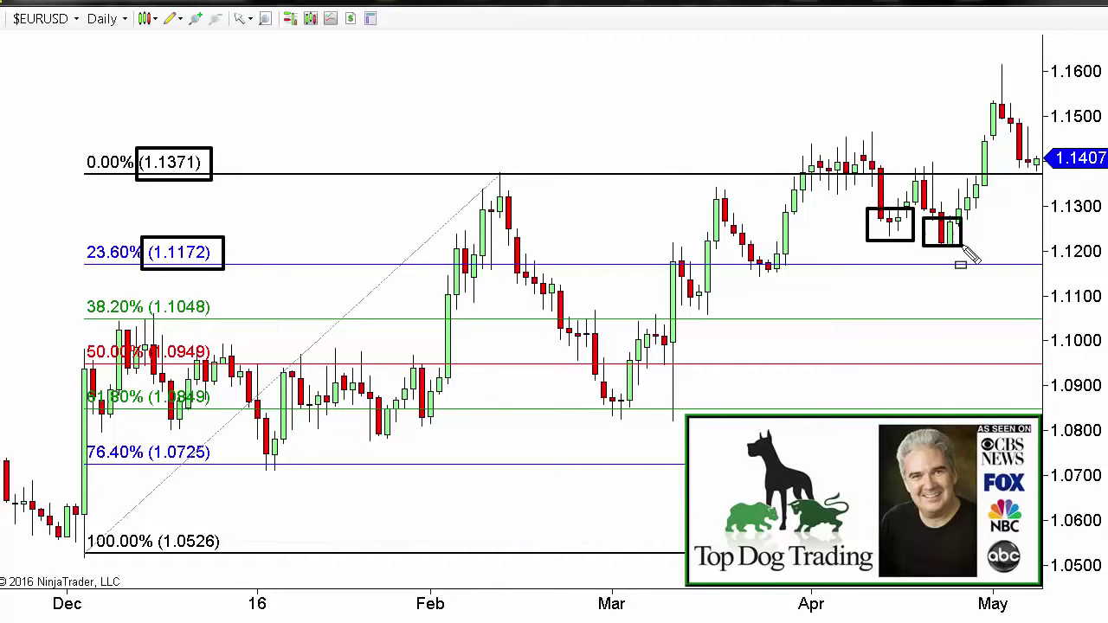
left_click(967, 247)
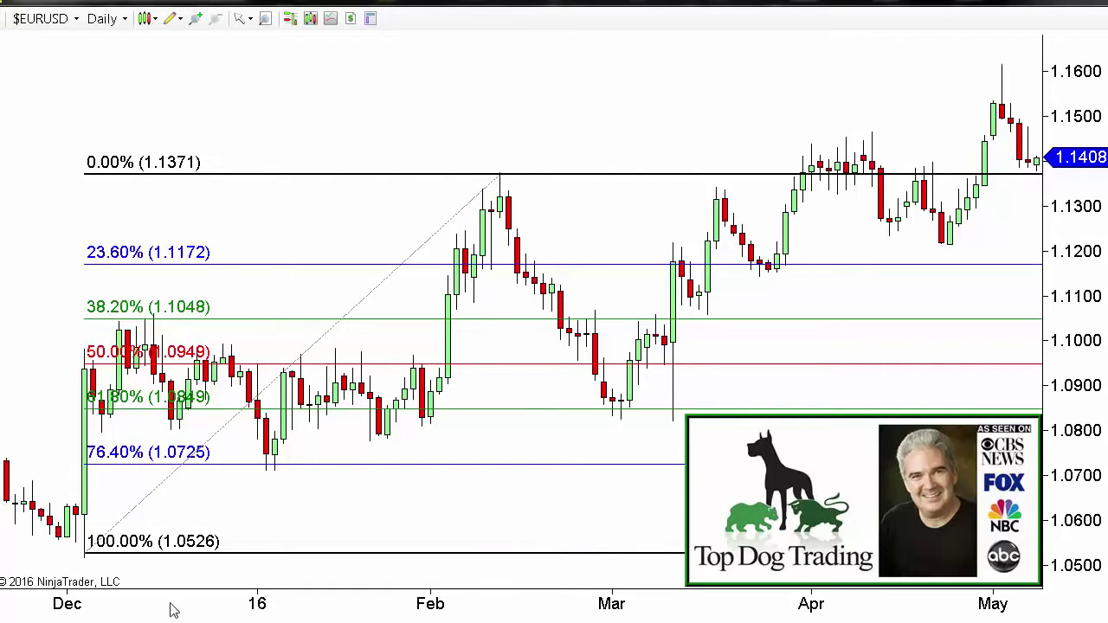
Select the Fibonacci Time Extensions drawing tool from the Drawing Tools menu
left_click(178, 21)
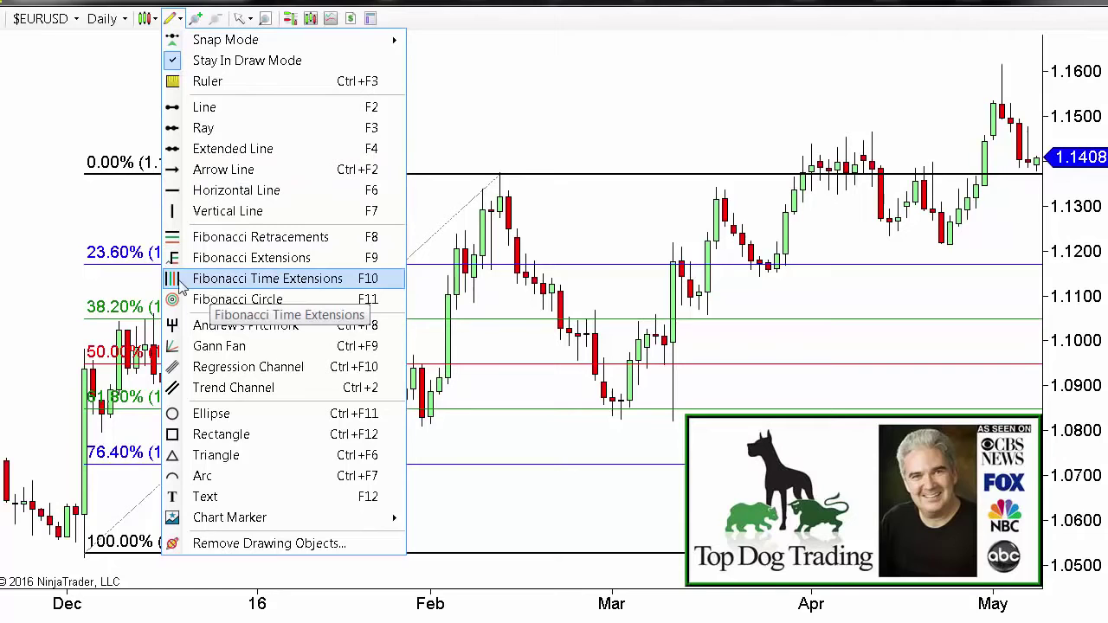
left_click(267, 280)
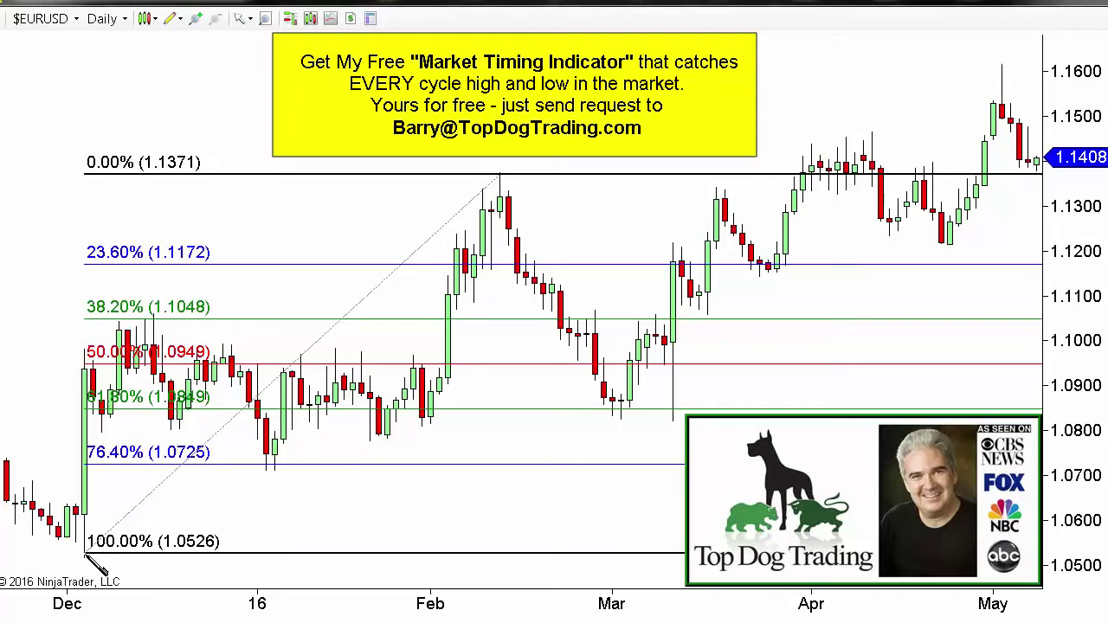
Anchor time extensions at December low, February high, early-March low; arrow the December–February rally
left_click(84, 552)
left_click(276, 508)
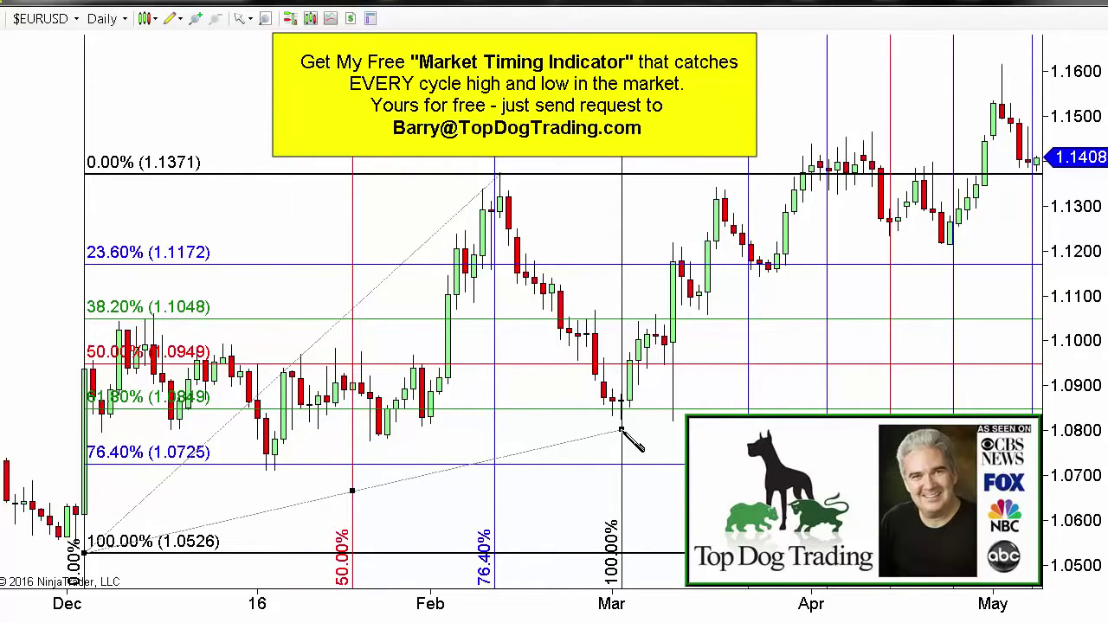
left_click(620, 430)
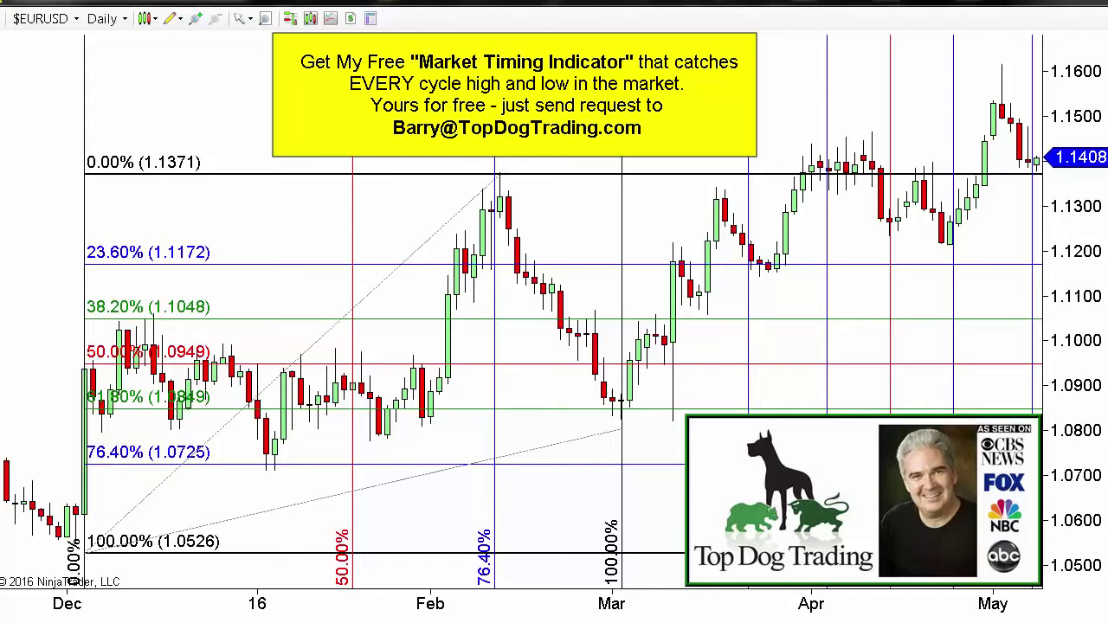
left_click(87, 547)
left_click(499, 179)
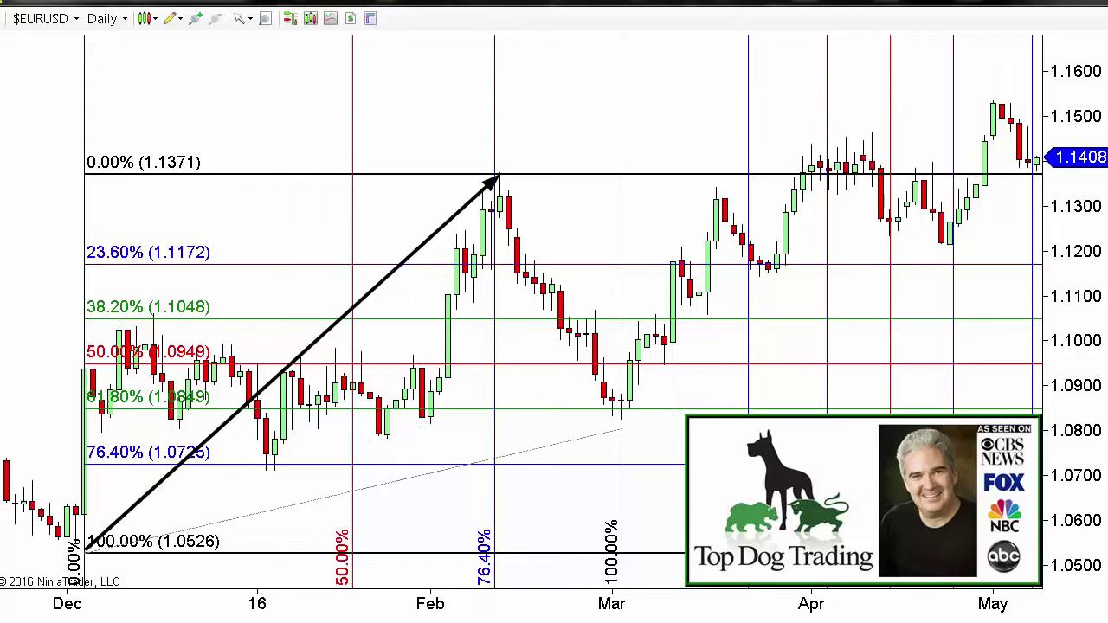
Box the March lows at the 100% time line, then remove the arrow and box
left_click_drag(586, 388, 636, 430)
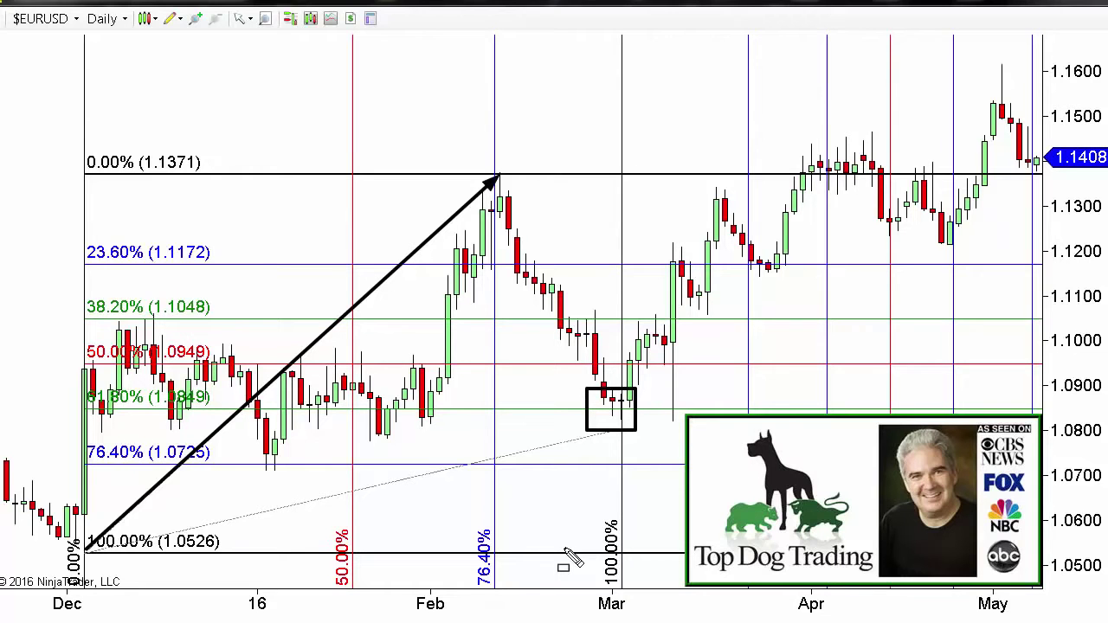
key("e")
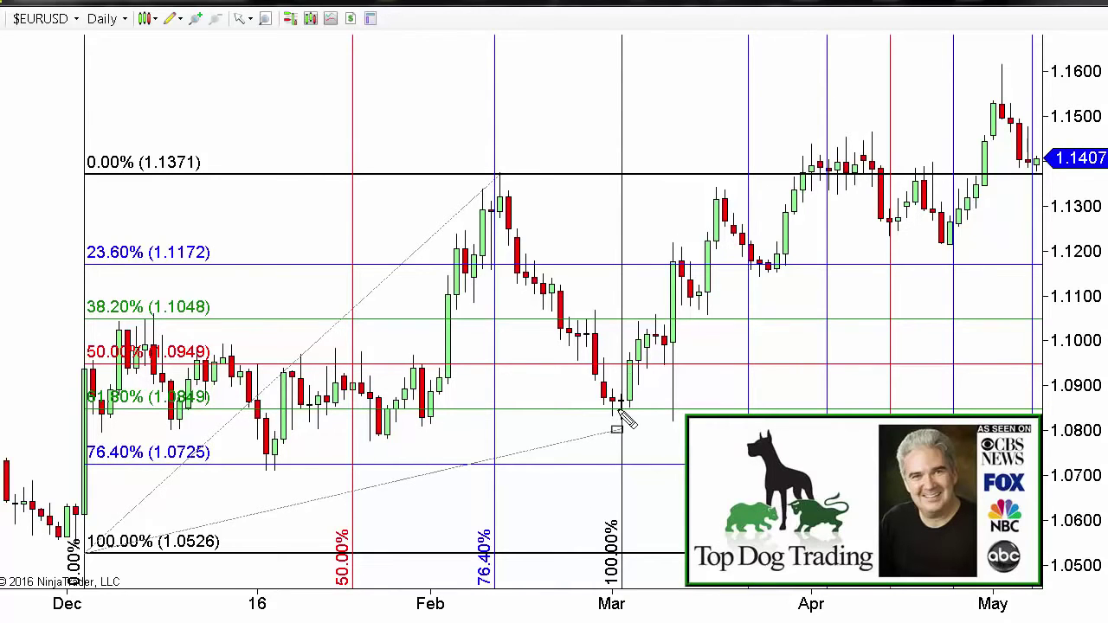
Box the early-March lows, the late-March dip and the early-April candles at 0.00%
left_click_drag(594, 392, 640, 430)
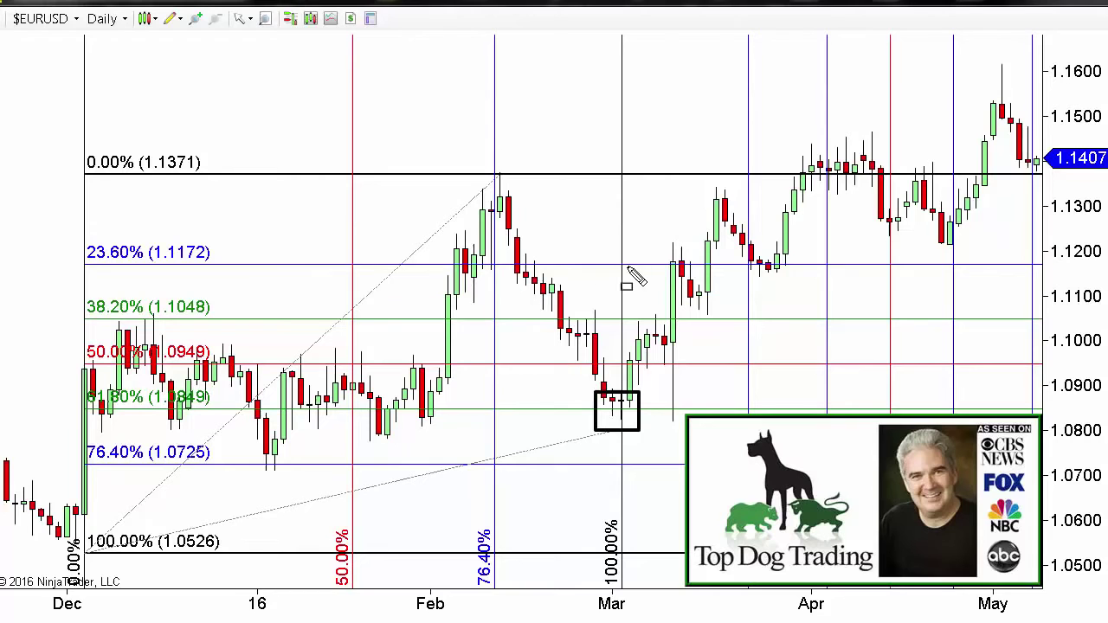
left_click(731, 252)
left_click(764, 275)
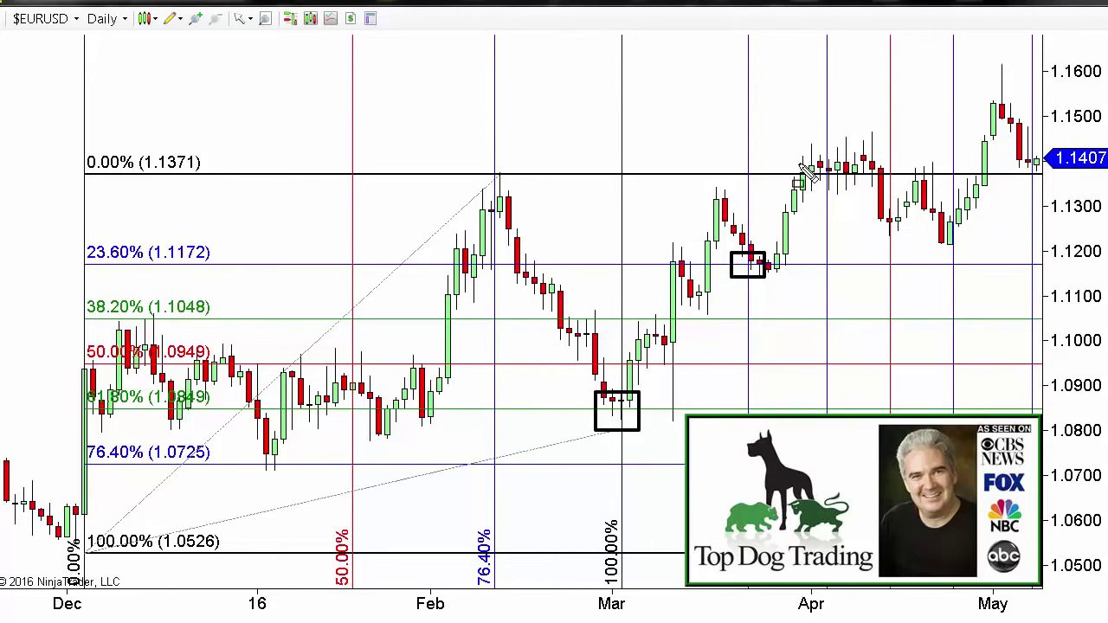
left_click_drag(808, 154, 837, 187)
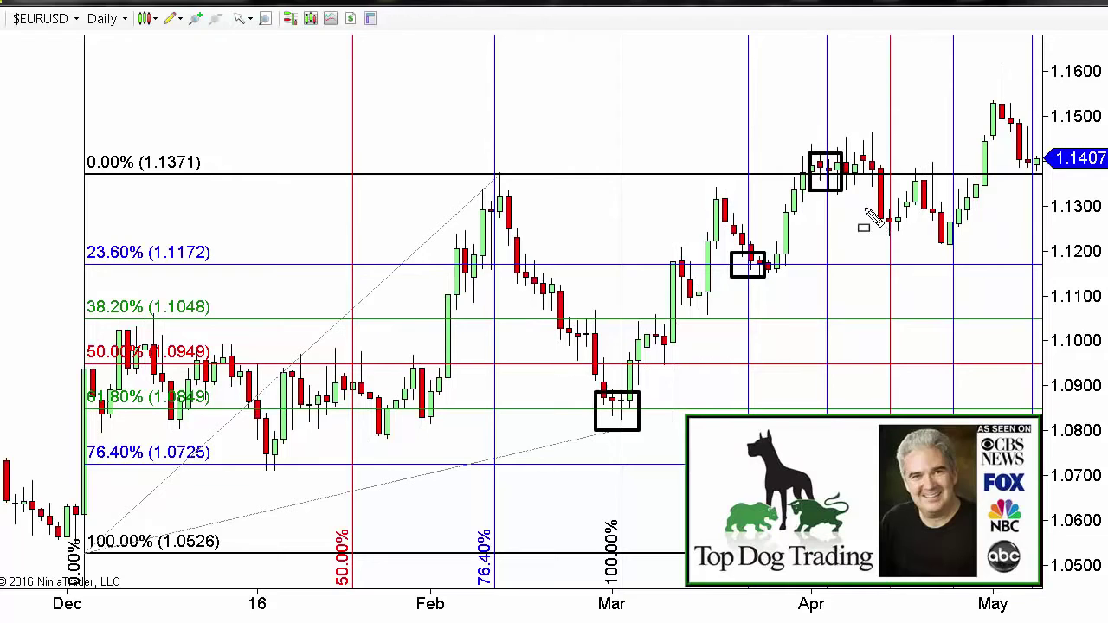
Box the mid-April dip and late-April high, and arrow the late-March and early-April boxes
left_click_drag(869, 206, 905, 245)
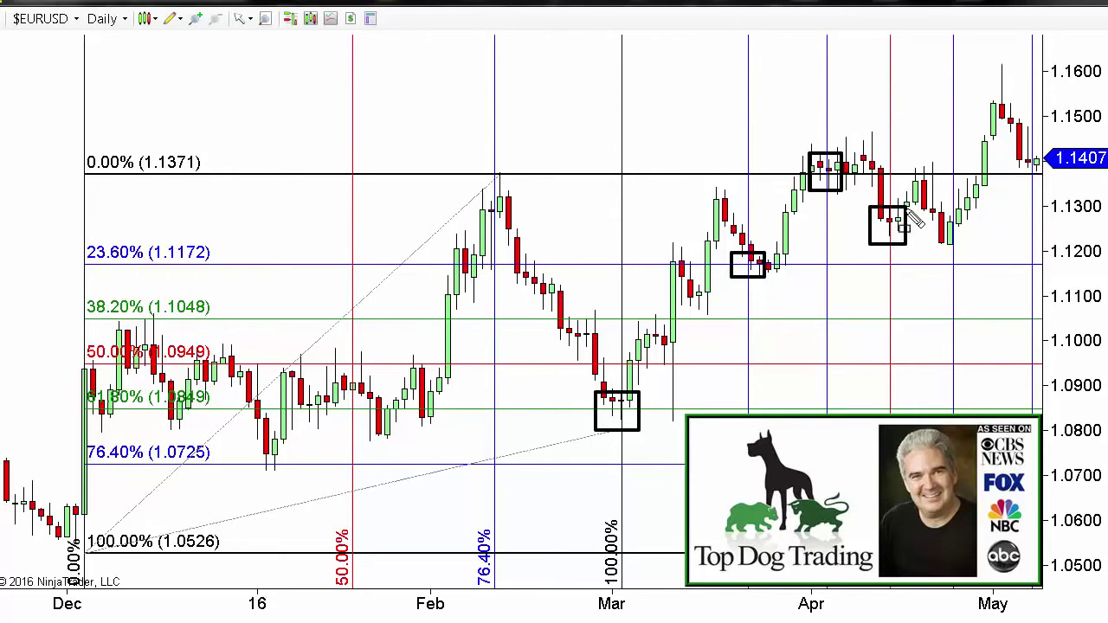
mouse_move(903, 158)
left_mouse_down()
mouse_move(939, 184)
mouse_move(952, 235)
mouse_move(969, 251)
left_mouse_up()
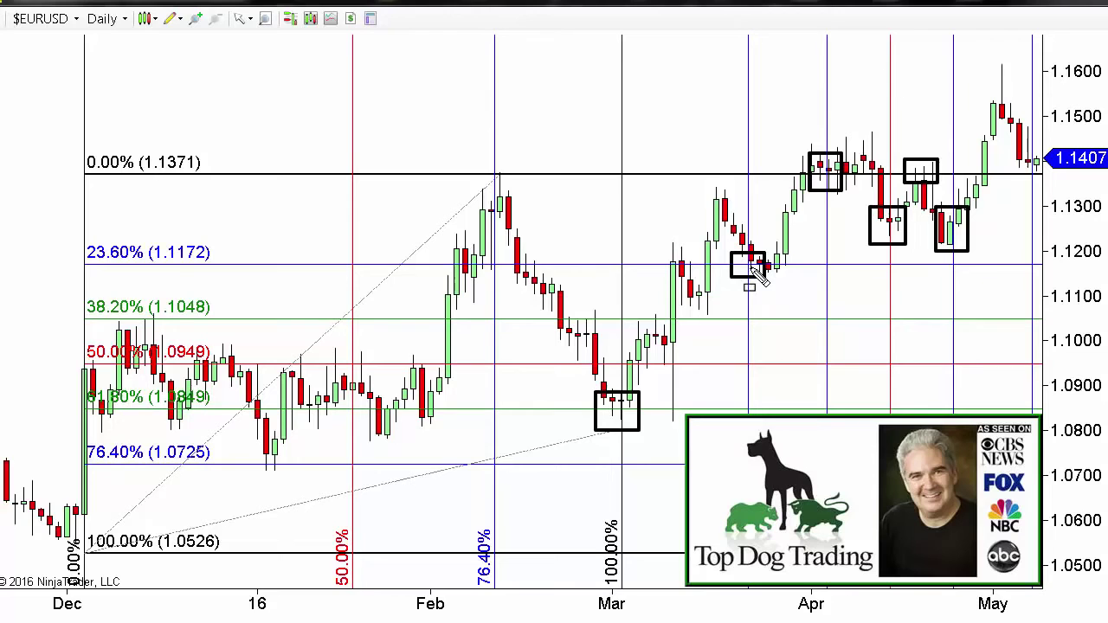
left_click_drag(833, 345, 751, 279)
left_click_drag(730, 75, 808, 154)
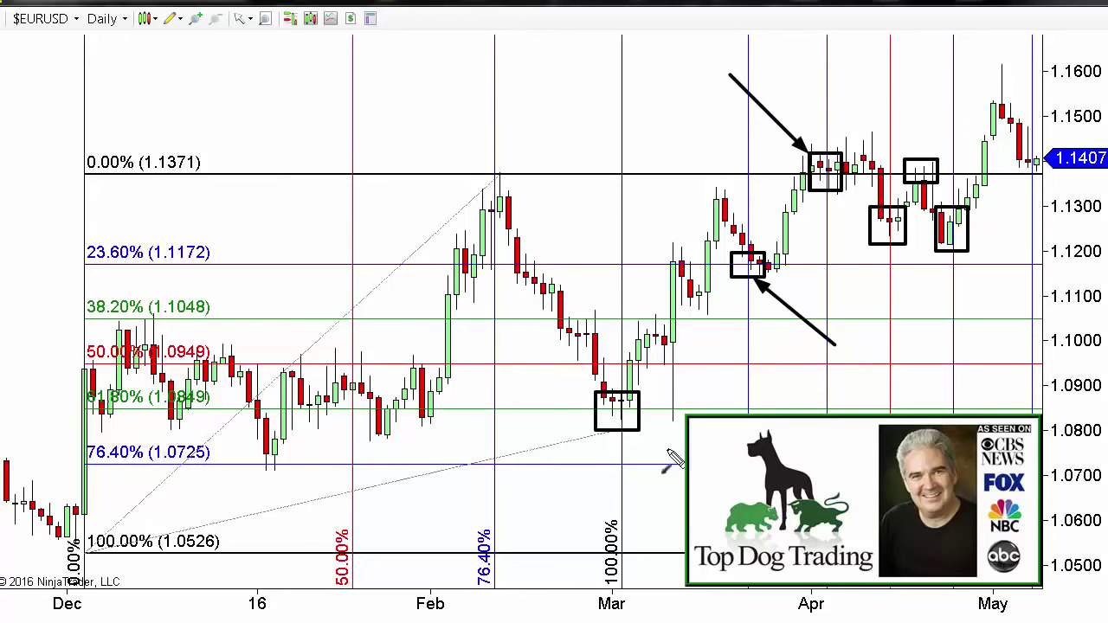